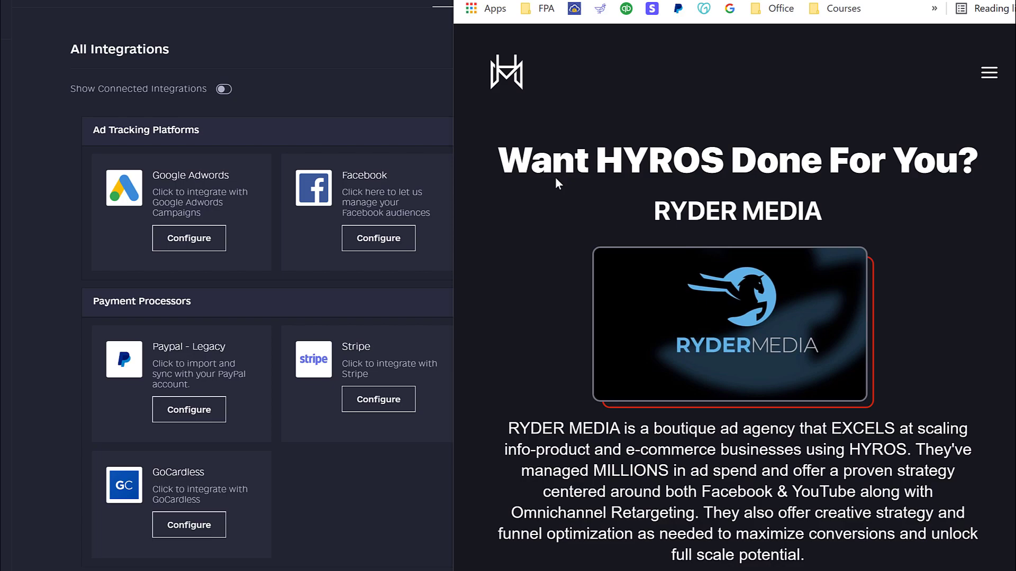
# Step: Open the configuration of the Facebook integration under Ad Tracking Platforms
pyautogui.click(435, 186)
pyautogui.scroll(2, 566, 236)
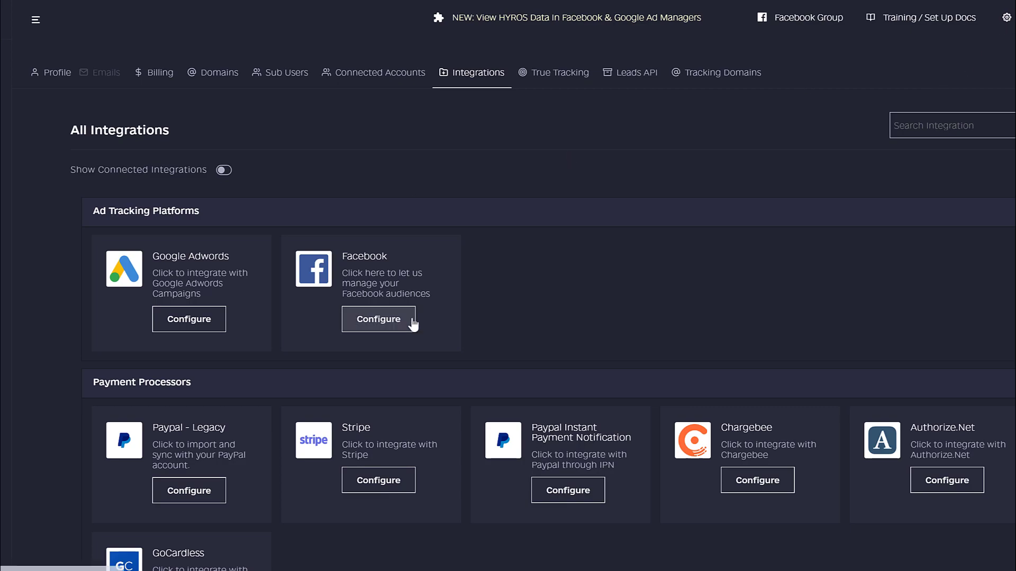
pyautogui.click(370, 323)
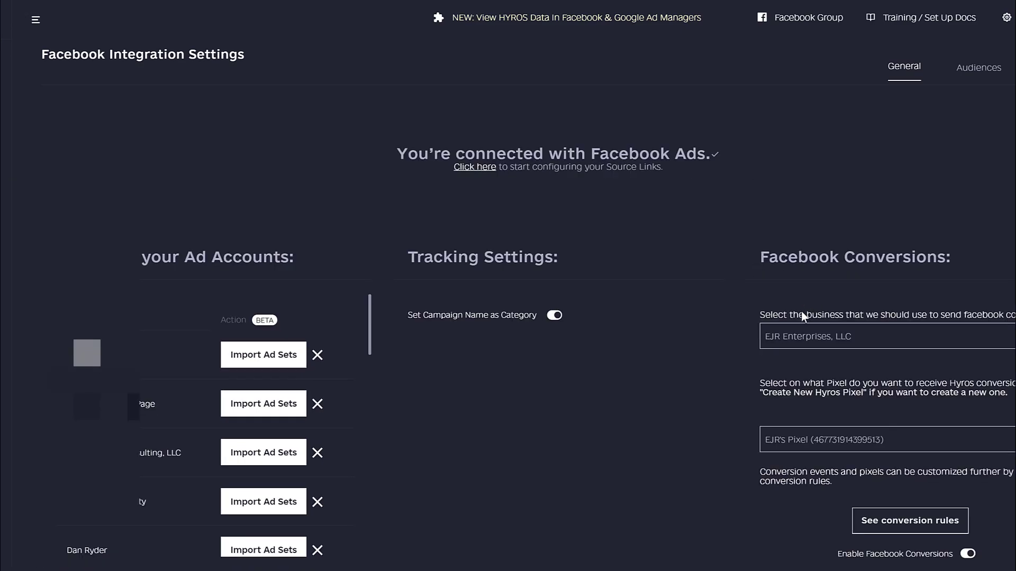
# Step: Open the Facebook conversion rules, save the default settings with Purchase as the default event name, and acknowledge the save
pyautogui.scroll(-3, 803, 317)
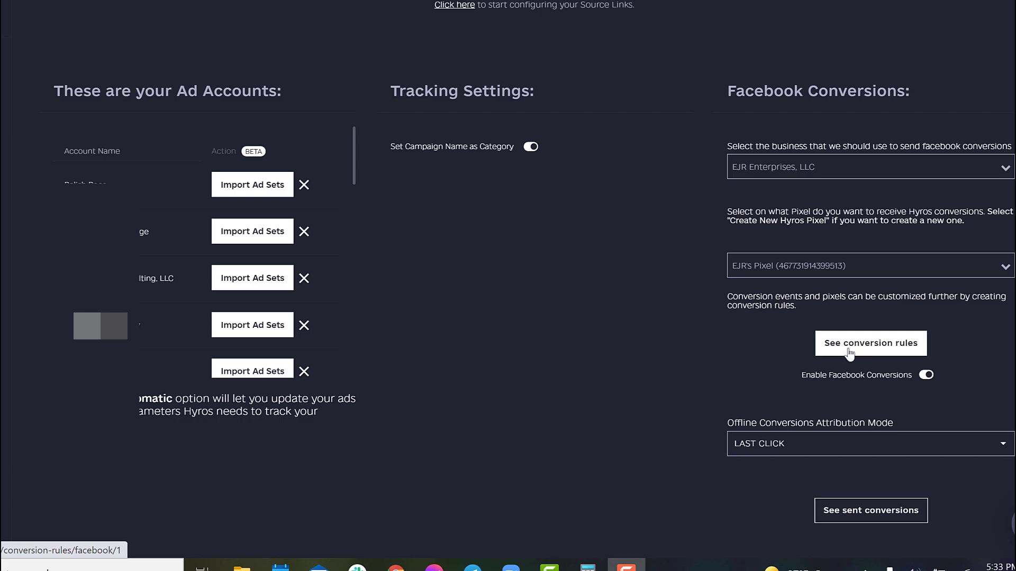
pyautogui.click(860, 351)
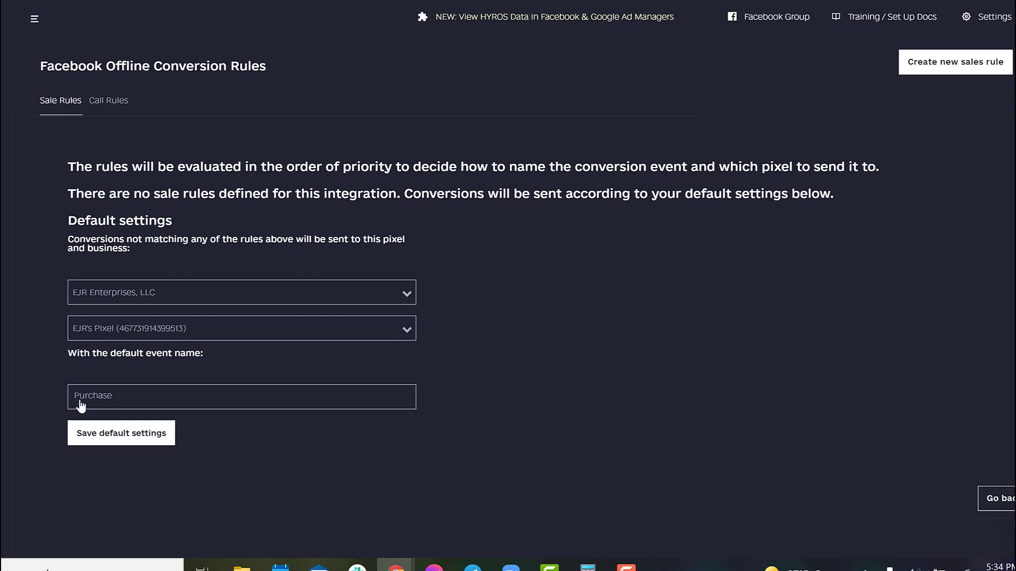
pyautogui.click(141, 443)
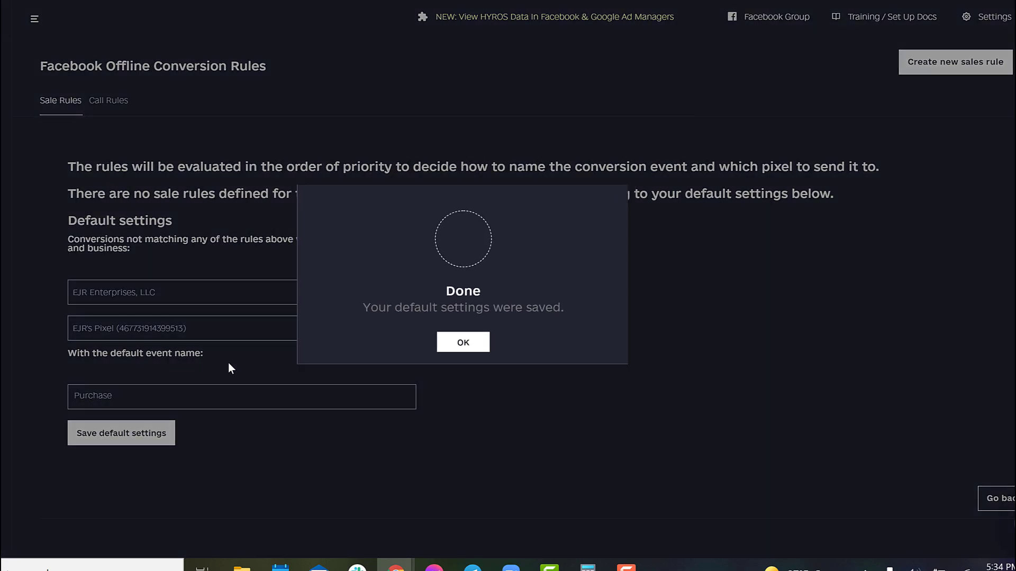
pyautogui.click(474, 344)
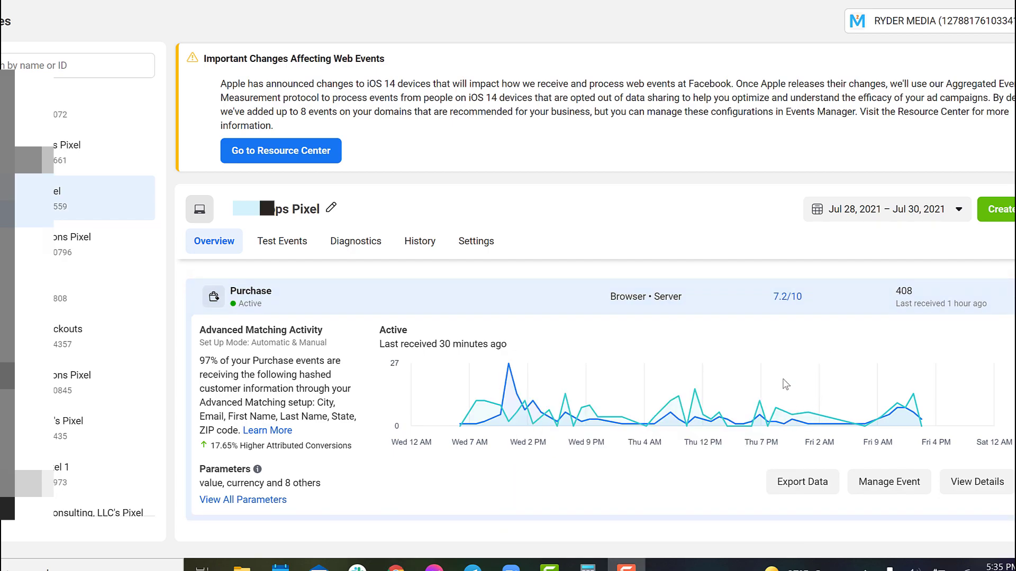
pyautogui.moveTo(767, 369)
pyautogui.moveTo(723, 433)
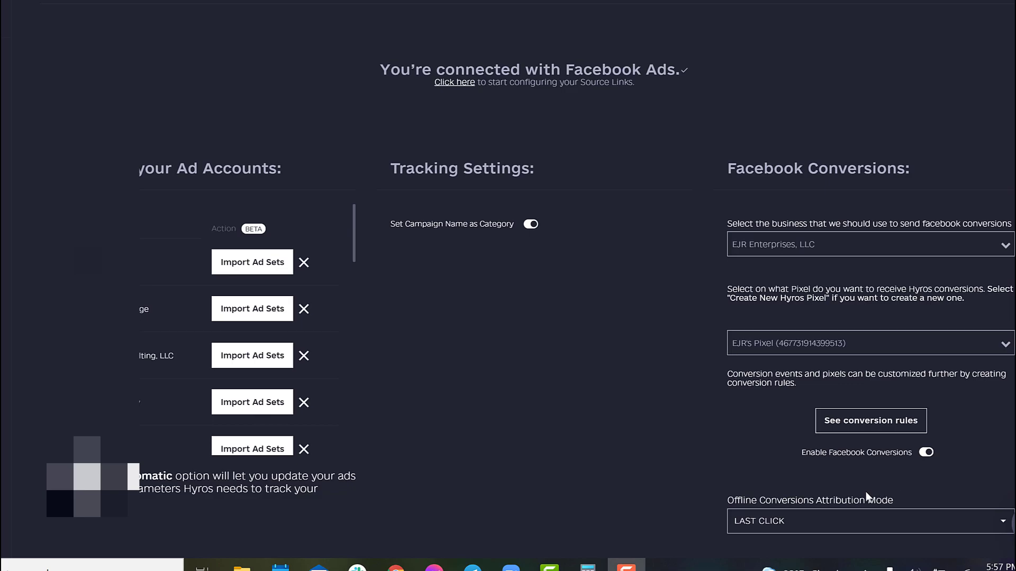
# Step: Set the Offline Conversions Attribution Mode to SCIENTIFIC, confirm the change, and choose an Attribution Range of 30
pyautogui.scroll(-2, 868, 496)
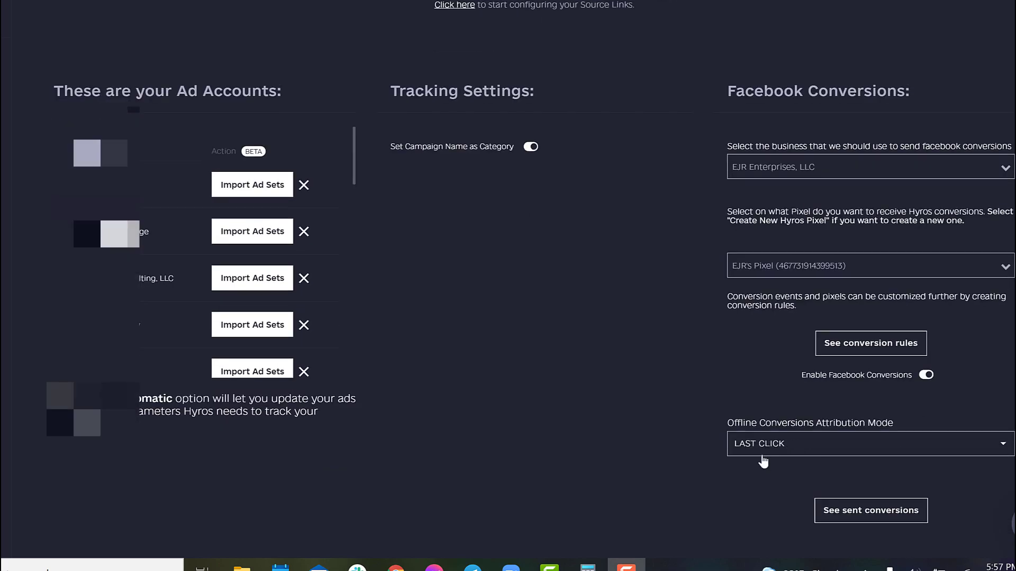
pyautogui.click(764, 451)
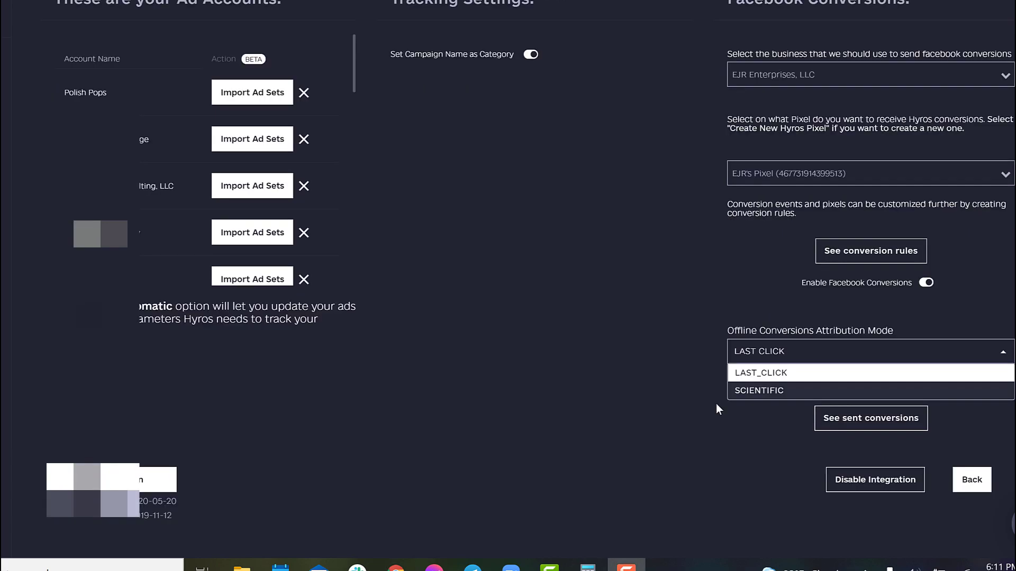
pyautogui.click(768, 392)
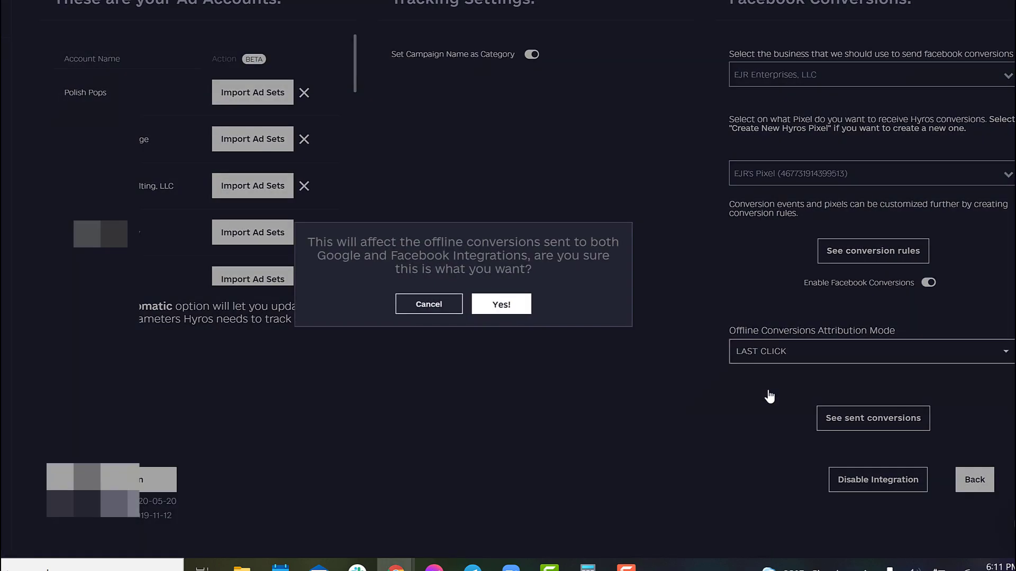
pyautogui.click(506, 311)
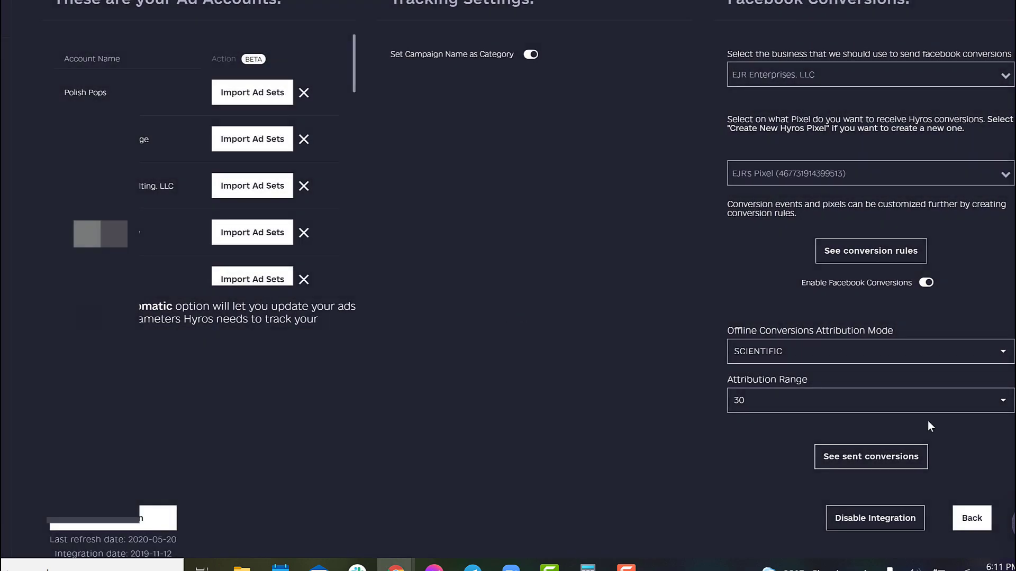
pyautogui.click(752, 406)
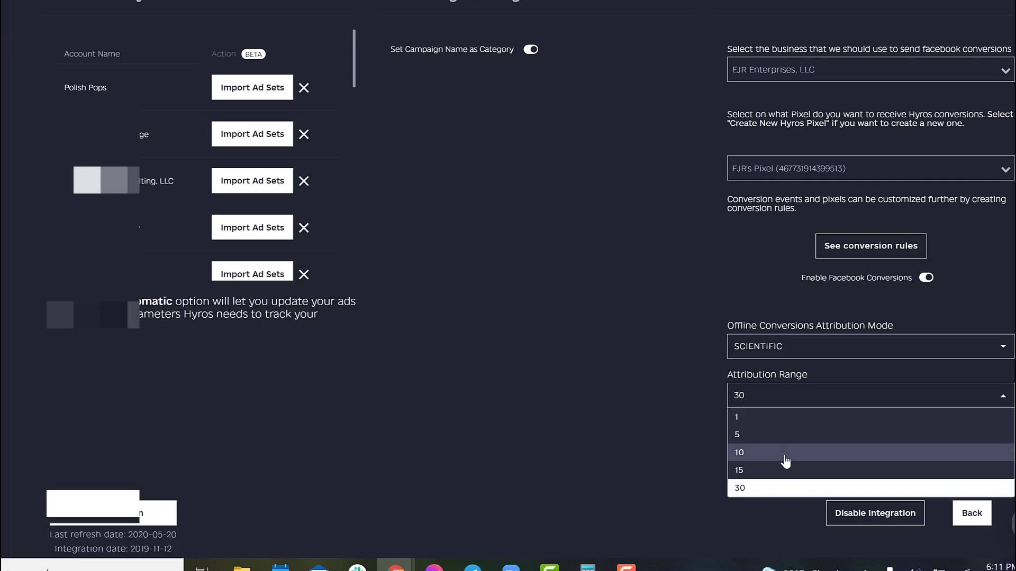
pyautogui.scroll(-1, 786, 458)
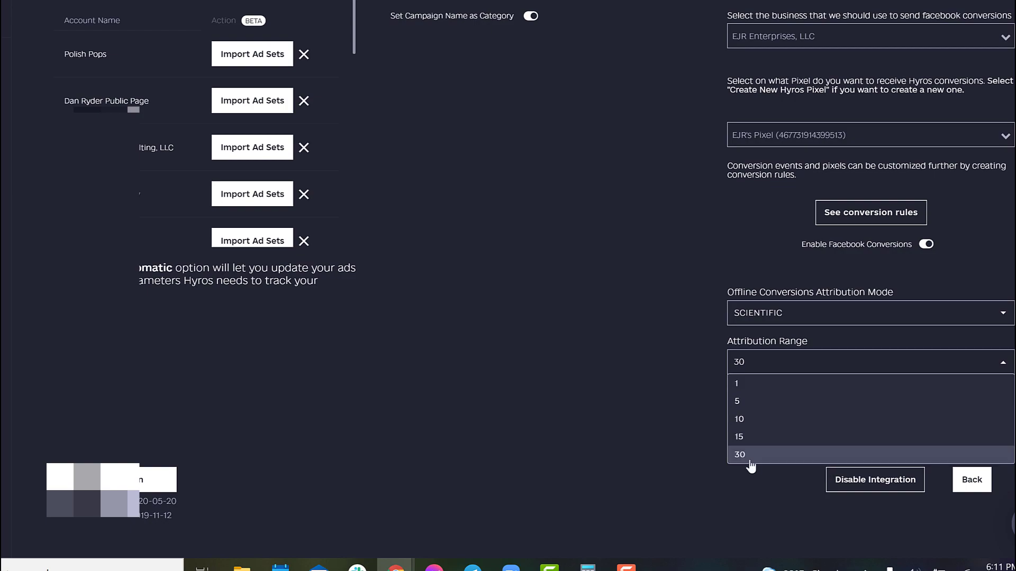
pyautogui.click(740, 455)
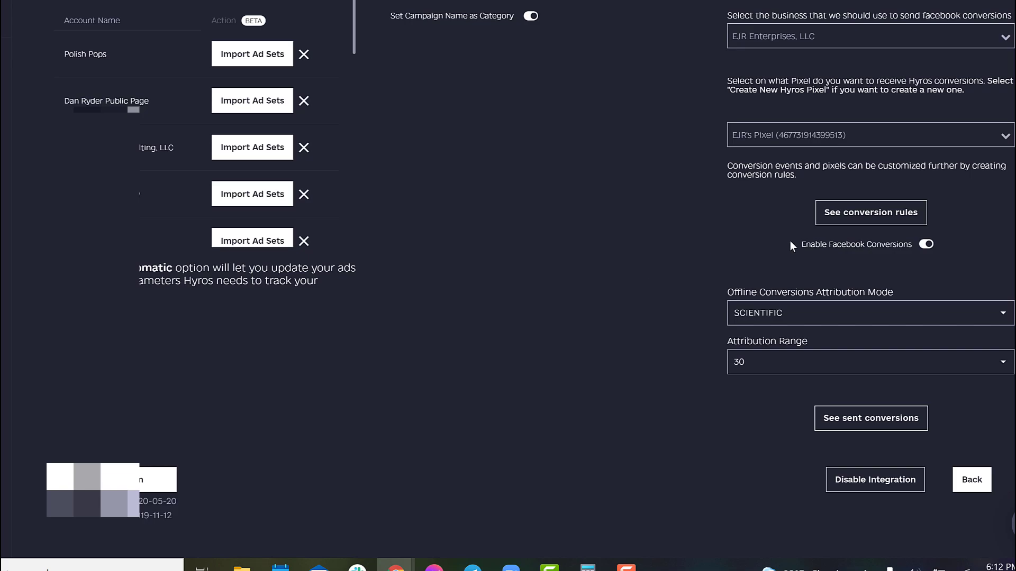
# Step: In the Facebook conversion rules, choose Create New Hyros Pixel for the default pixel, save the default settings and return to the integration settings
pyautogui.click(850, 215)
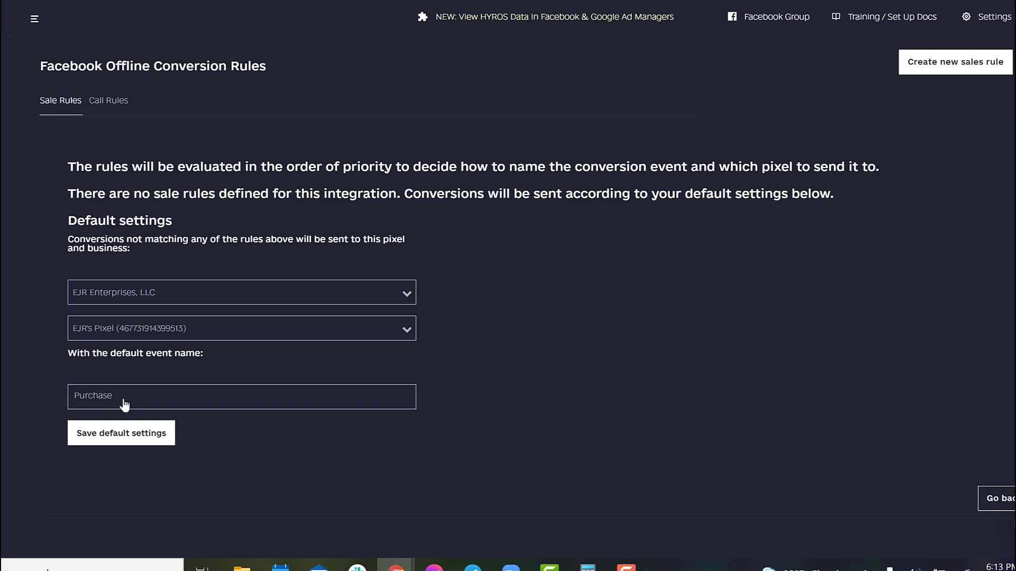
pyautogui.doubleClick(68, 401)
pyautogui.click(122, 402)
pyautogui.click(395, 333)
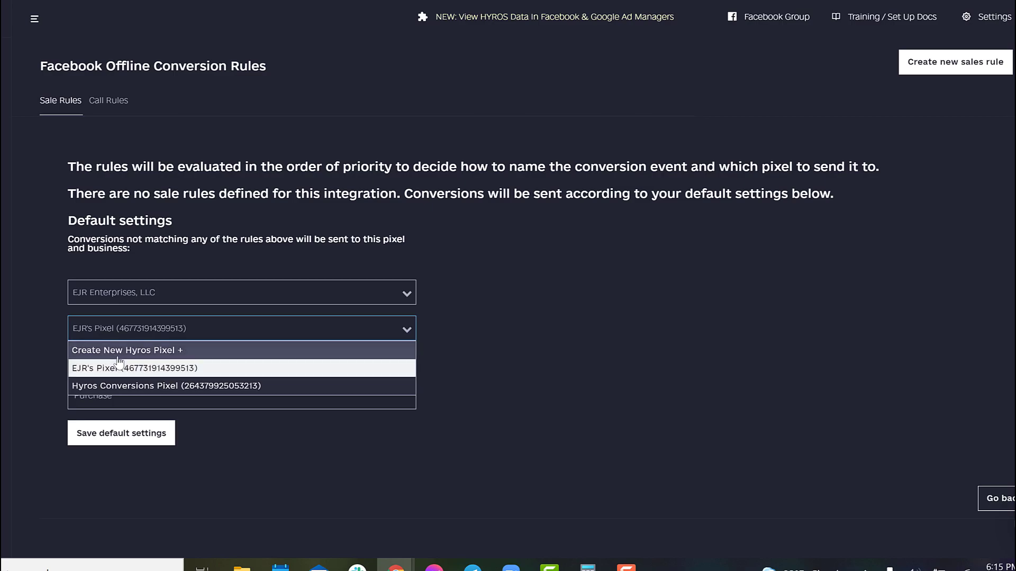
pyautogui.click(294, 353)
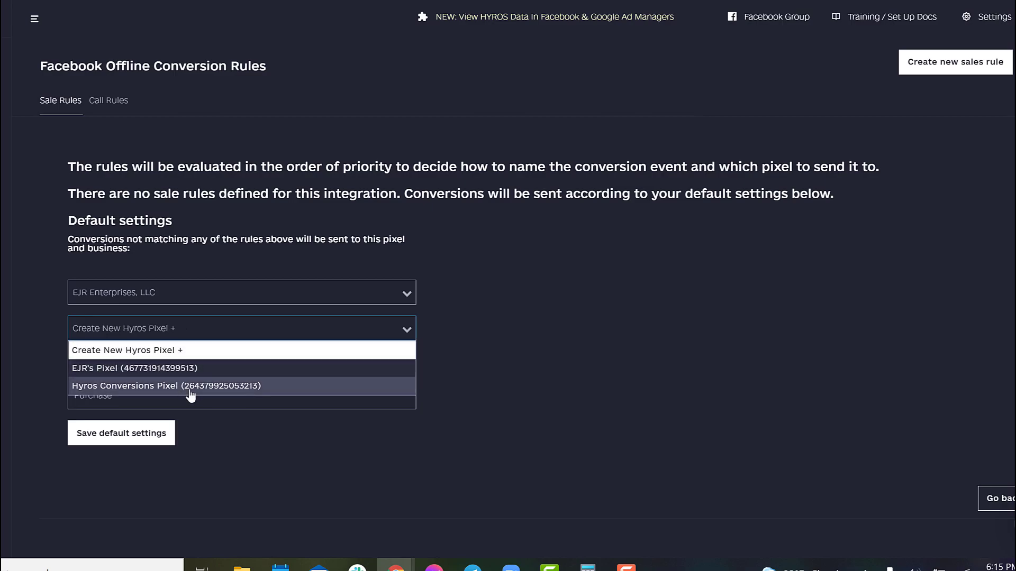
pyautogui.click(446, 338)
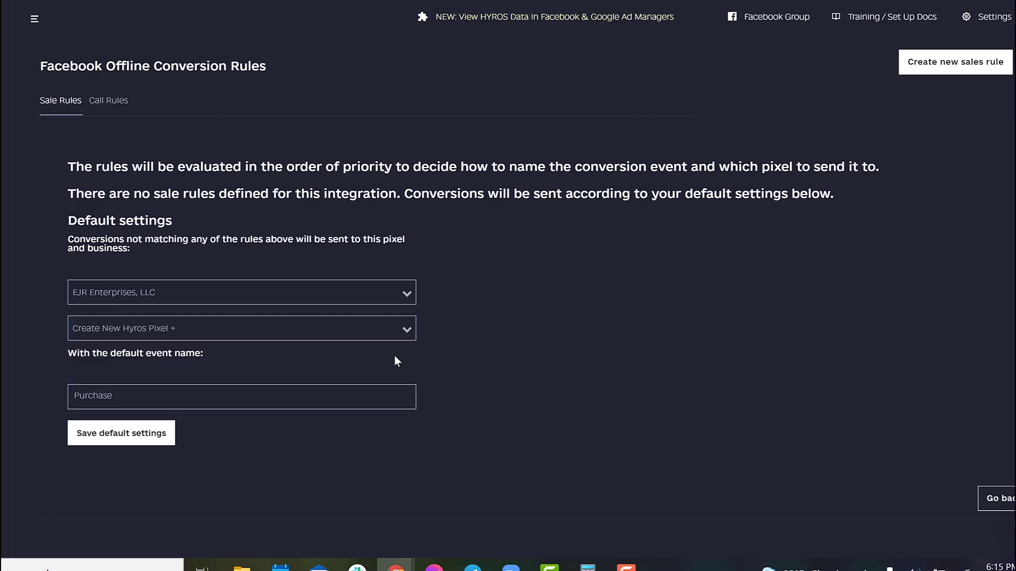
pyautogui.click(108, 443)
pyautogui.click(458, 350)
pyautogui.click(1004, 500)
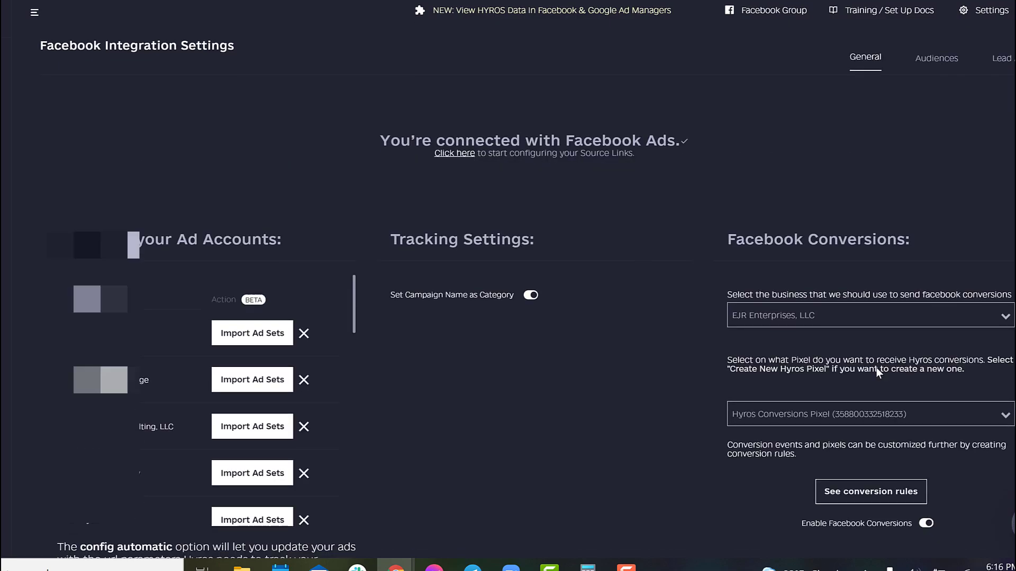
pyautogui.scroll(-3, 877, 367)
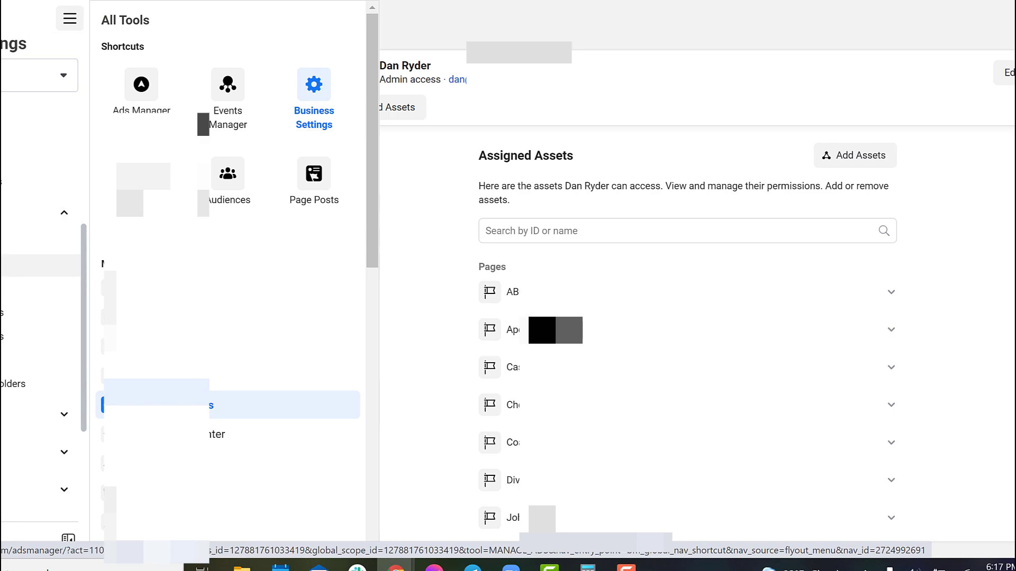
# Step: In Facebook Events Manager, open the Hyros Conversions Pixel's Aggregated Event Measurement and begin editing a verified domain's event configuration
pyautogui.click(40, 265)
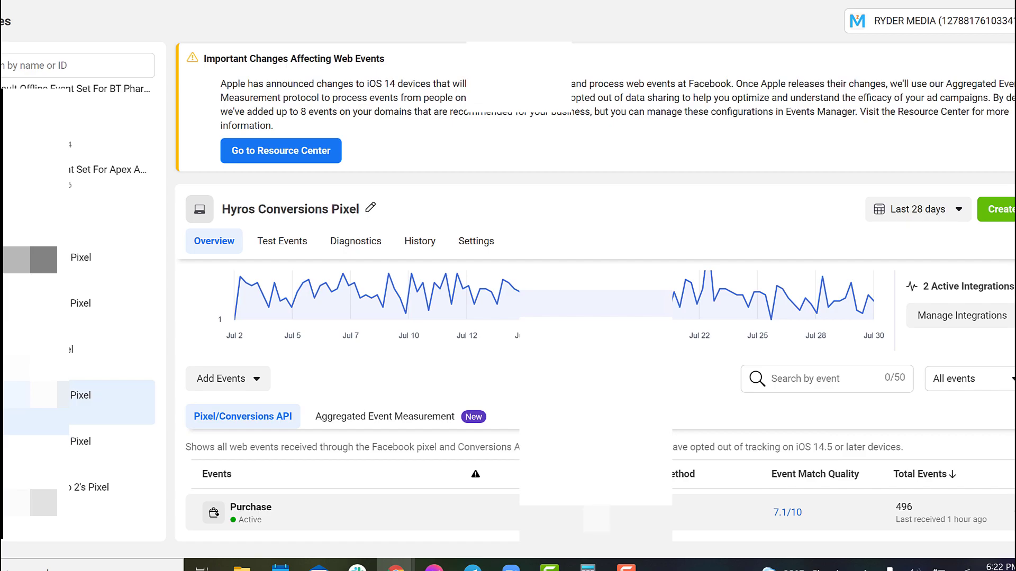
pyautogui.click(348, 418)
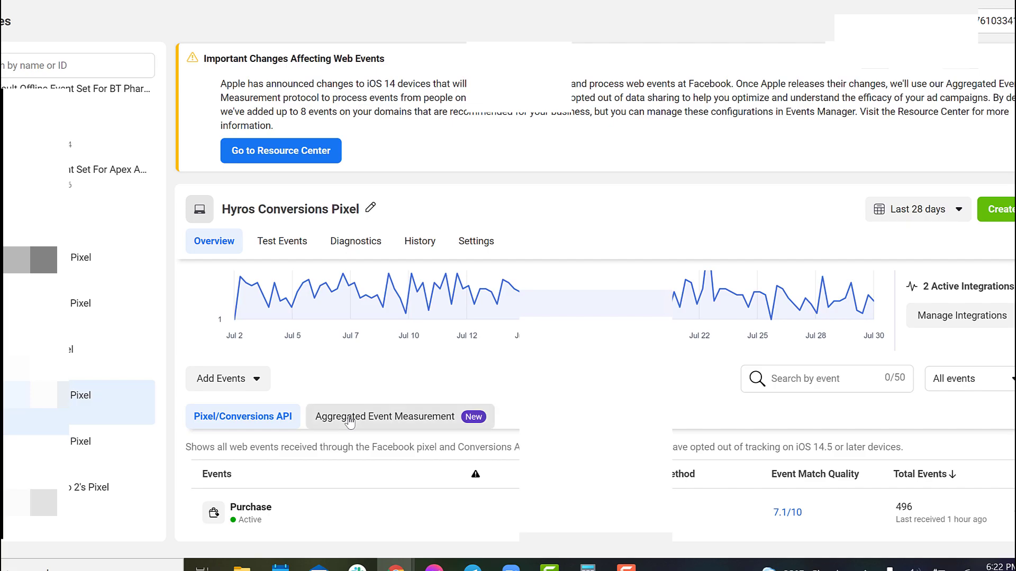
pyautogui.scroll(-1, 349, 422)
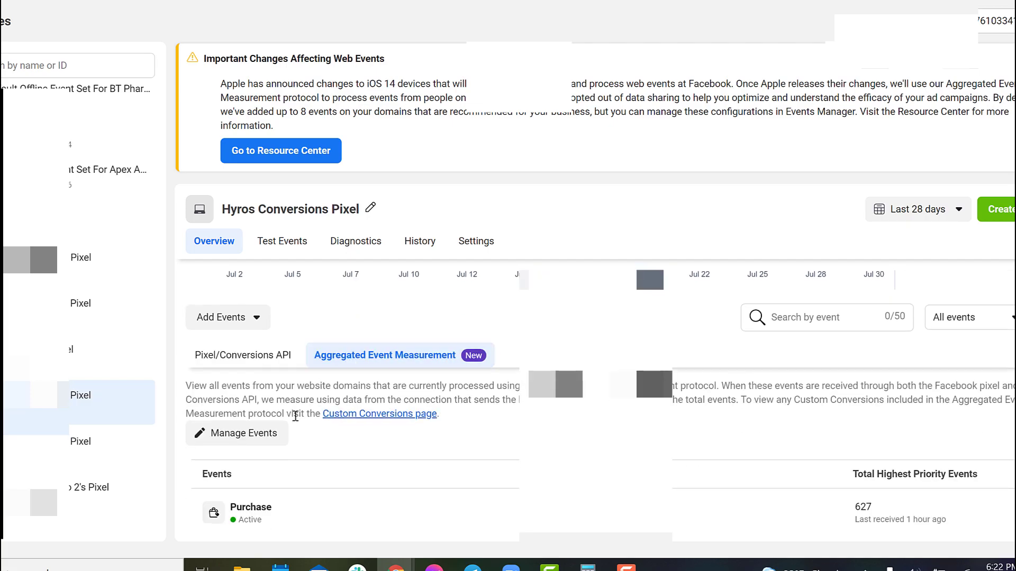
pyautogui.click(263, 433)
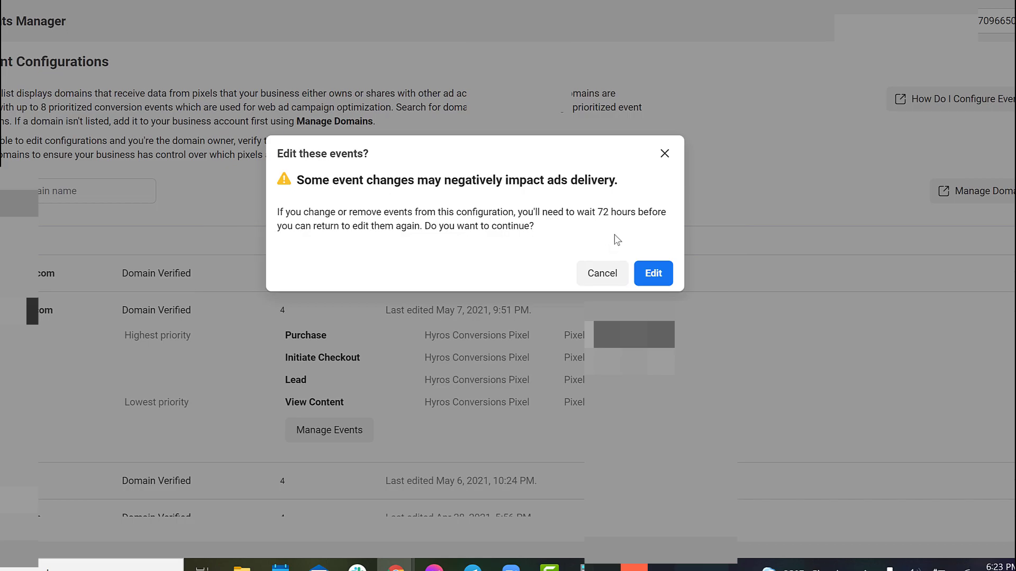
pyautogui.click(652, 273)
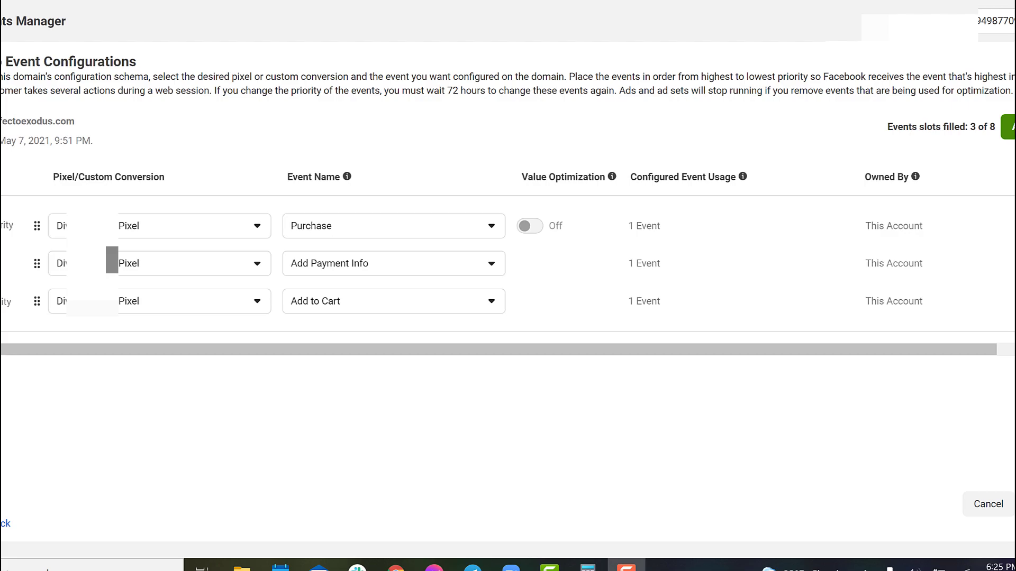
# Step: Add a Purchase event for the Hyros Conversions Pixel to the domain's web events and move it to second priority
pyautogui.click(1008, 127)
pyautogui.click(188, 338)
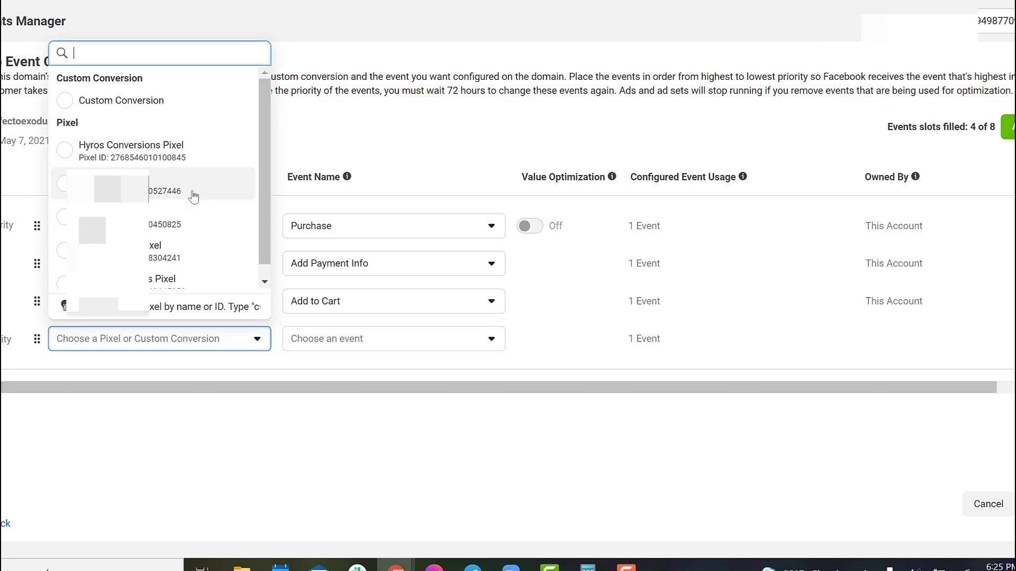
pyautogui.click(114, 159)
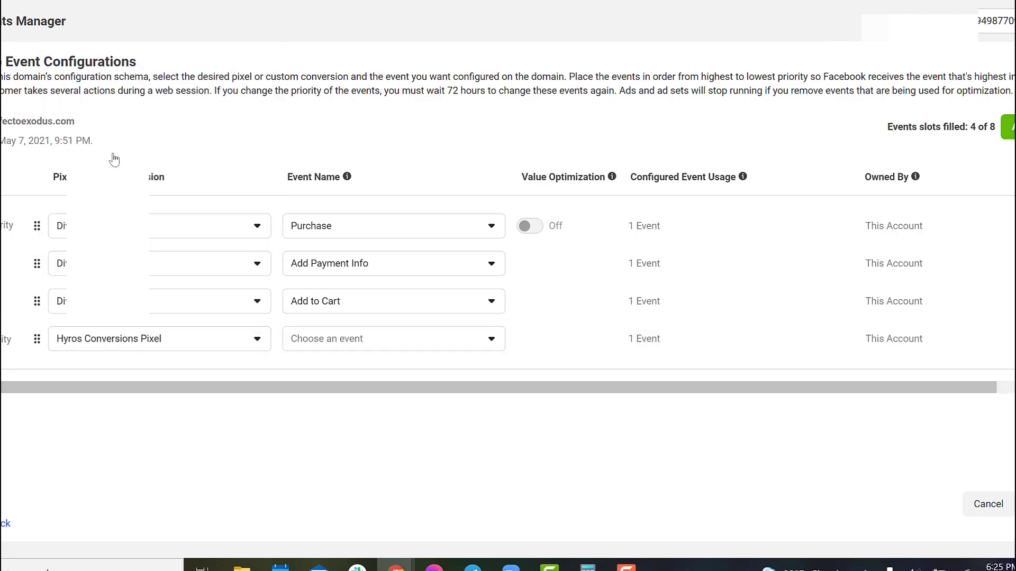
pyautogui.click(386, 342)
pyautogui.scroll(-2, 365, 154)
pyautogui.scroll(2, 350, 138)
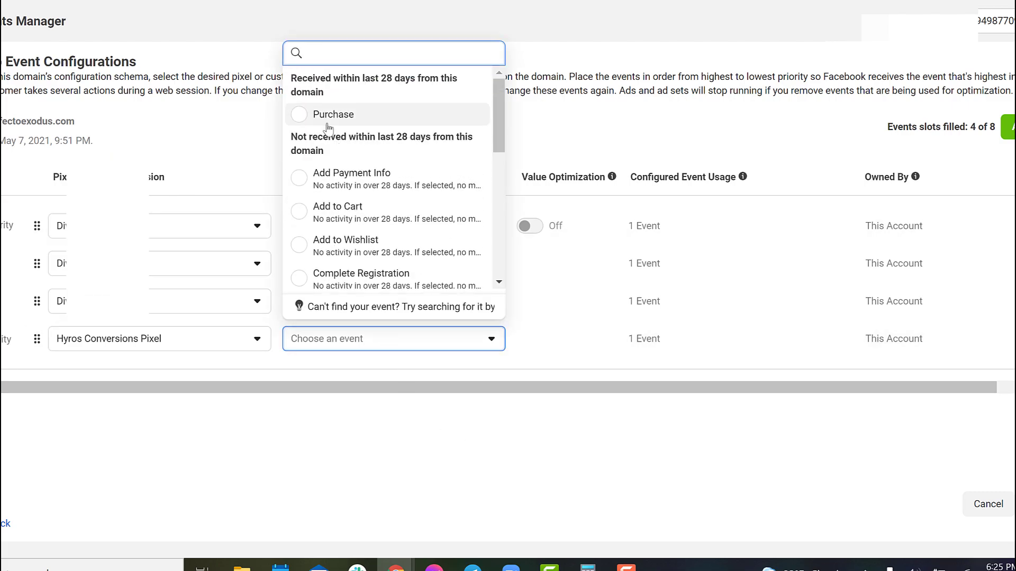
pyautogui.click(322, 116)
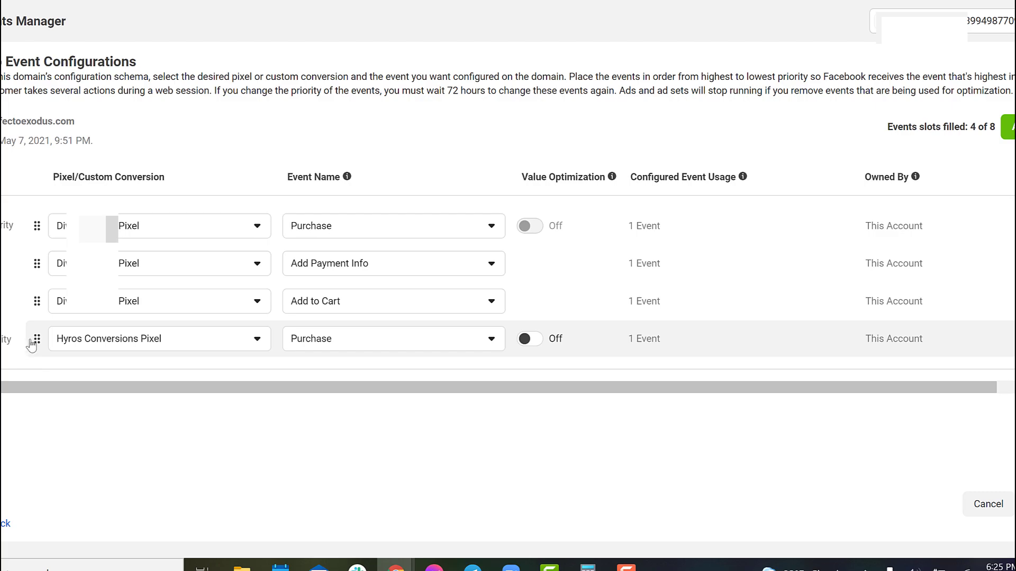
pyautogui.moveTo(37, 339); pyautogui.dragTo(61, 259)
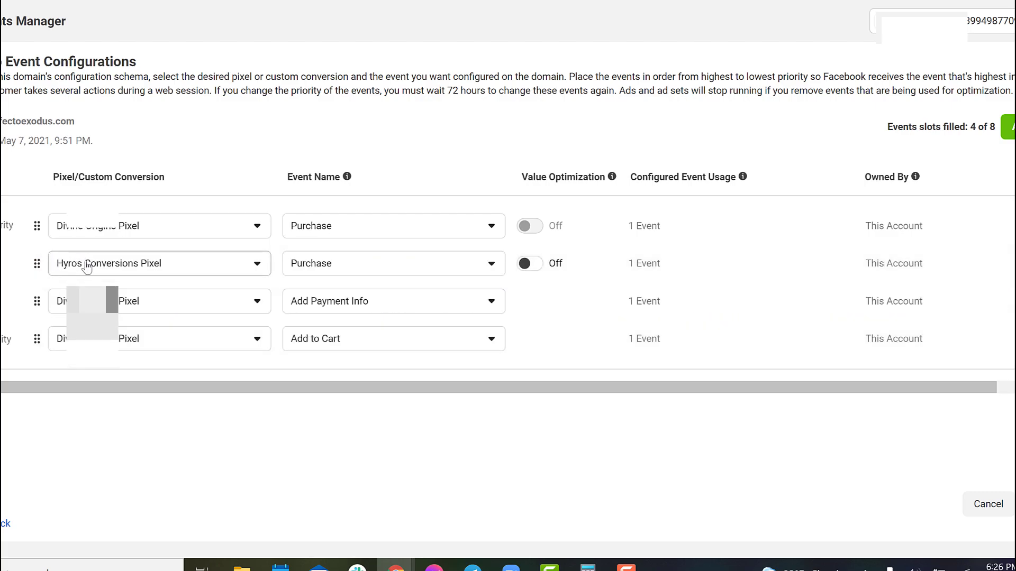